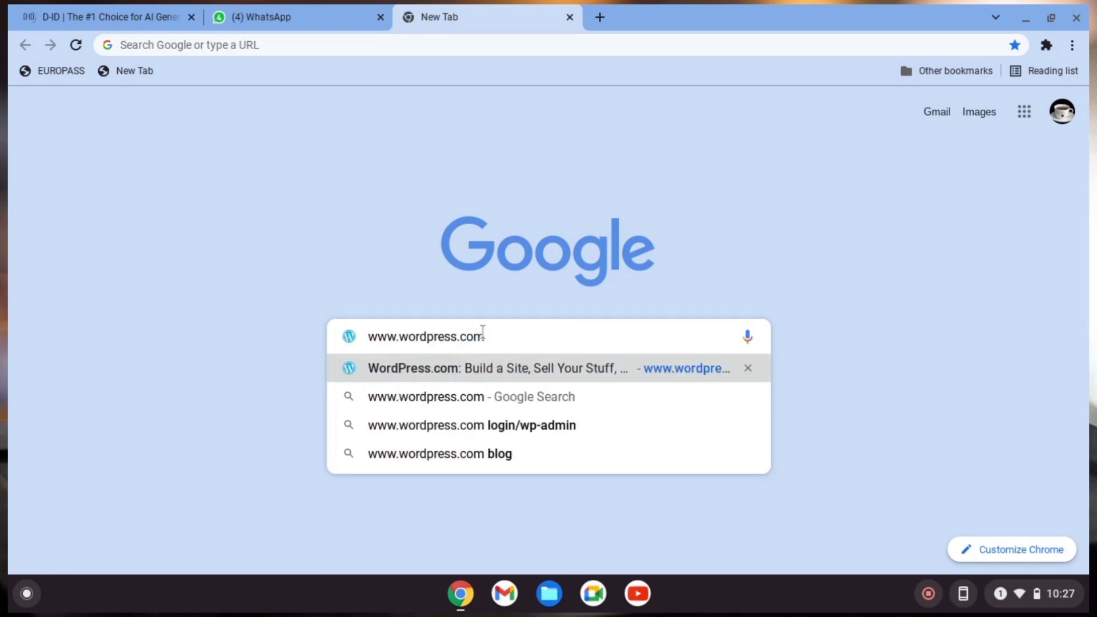
key(Return)
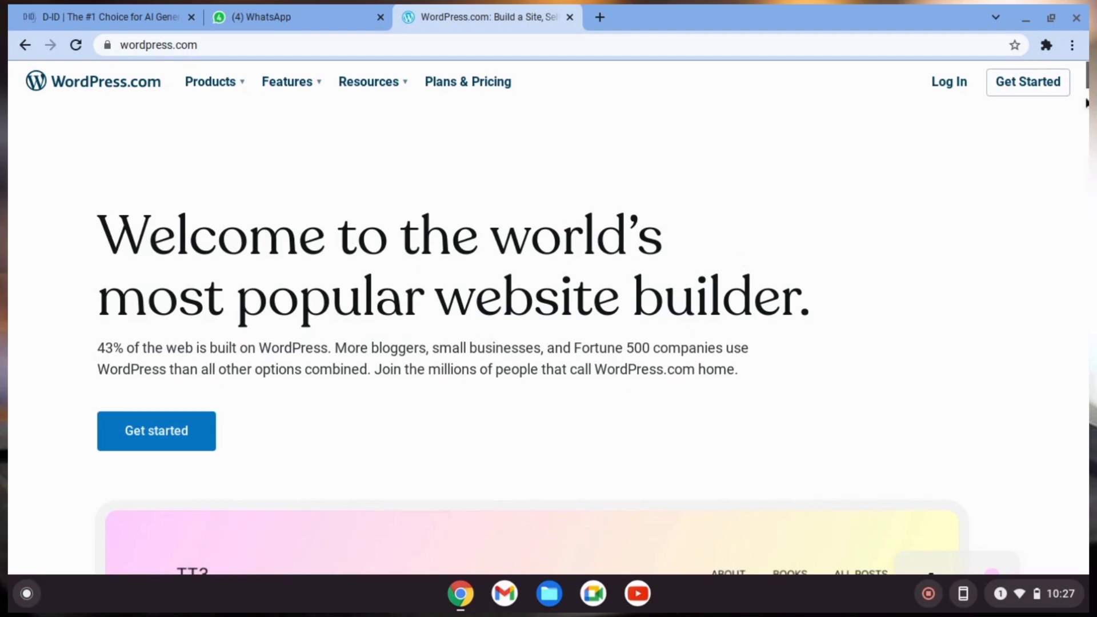
mouse_move(1085, 85)
mouse_down()
mouse_move(1085, 159)
mouse_move(1084, 80)
mouse_up()
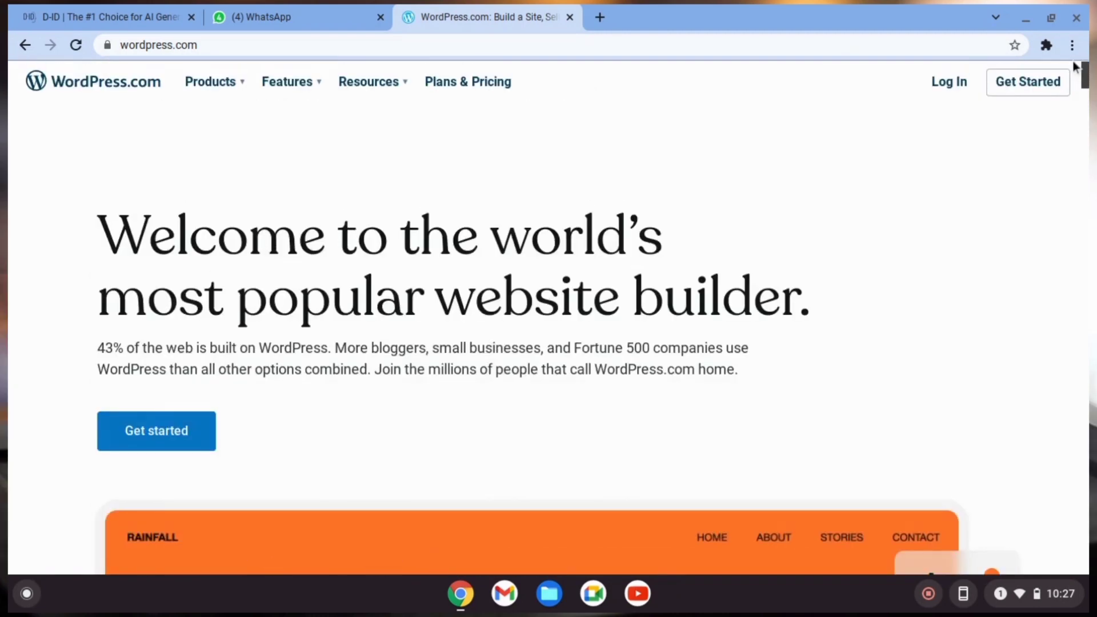
click(962, 86)
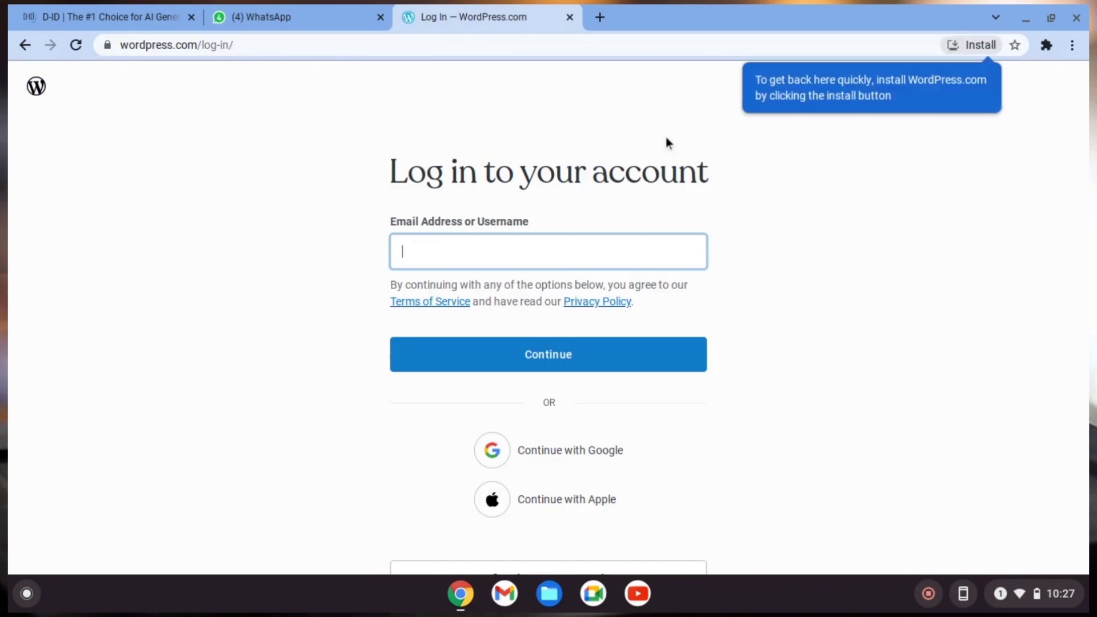
scroll(743, 337, down, 4)
click(580, 337)
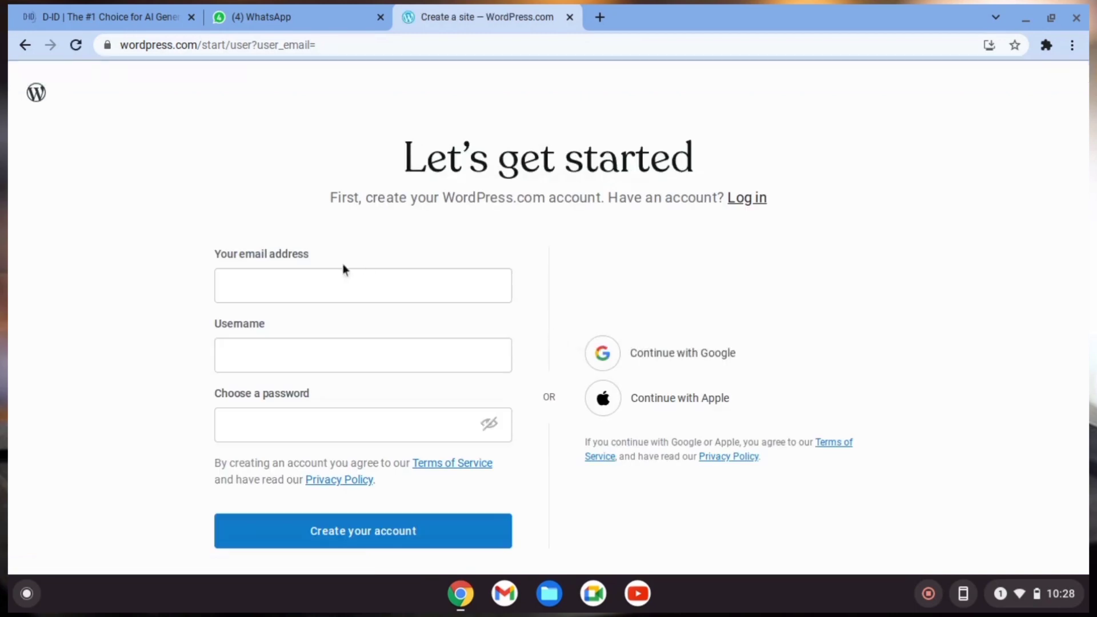
- Fill in the sign-up form with the email address, username and account password, and create the account
click(332, 273)
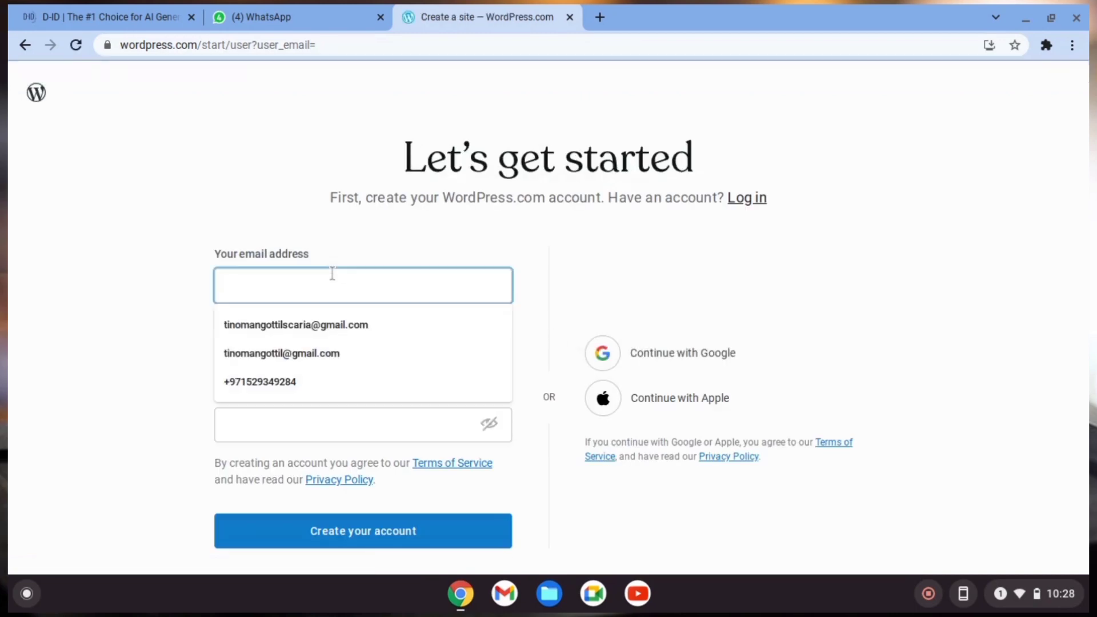
click(295, 324)
click(249, 424)
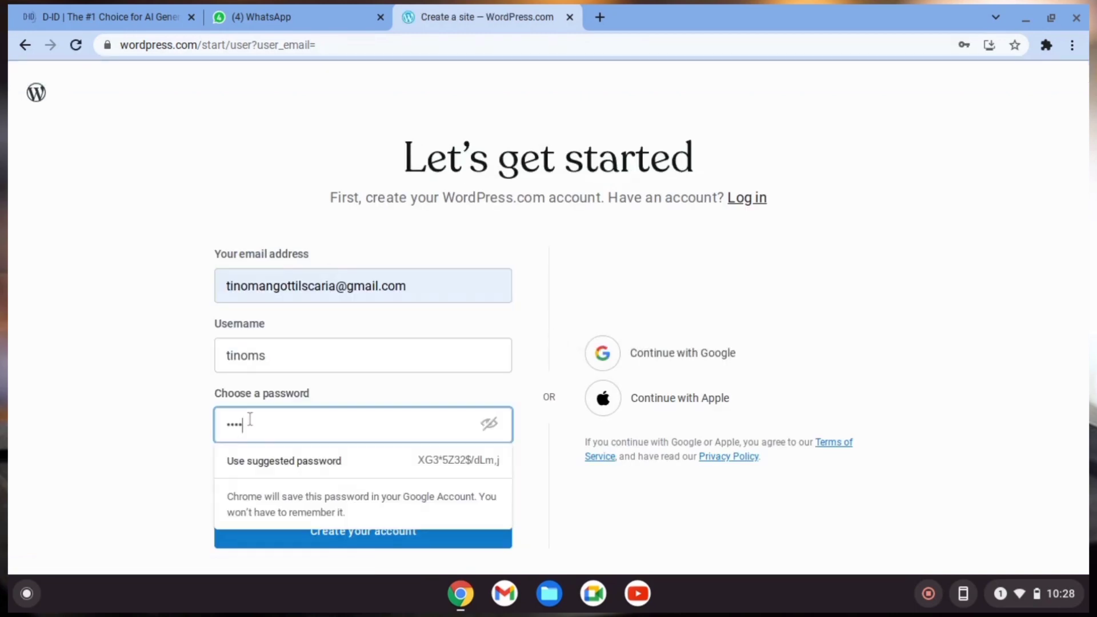
text(••••••)
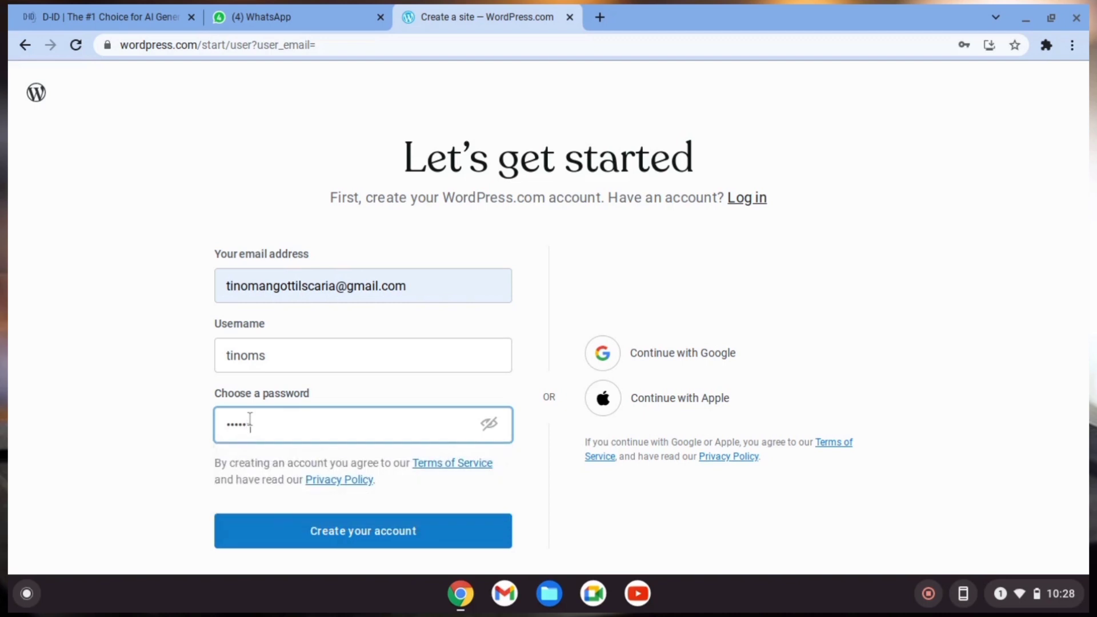
click(309, 542)
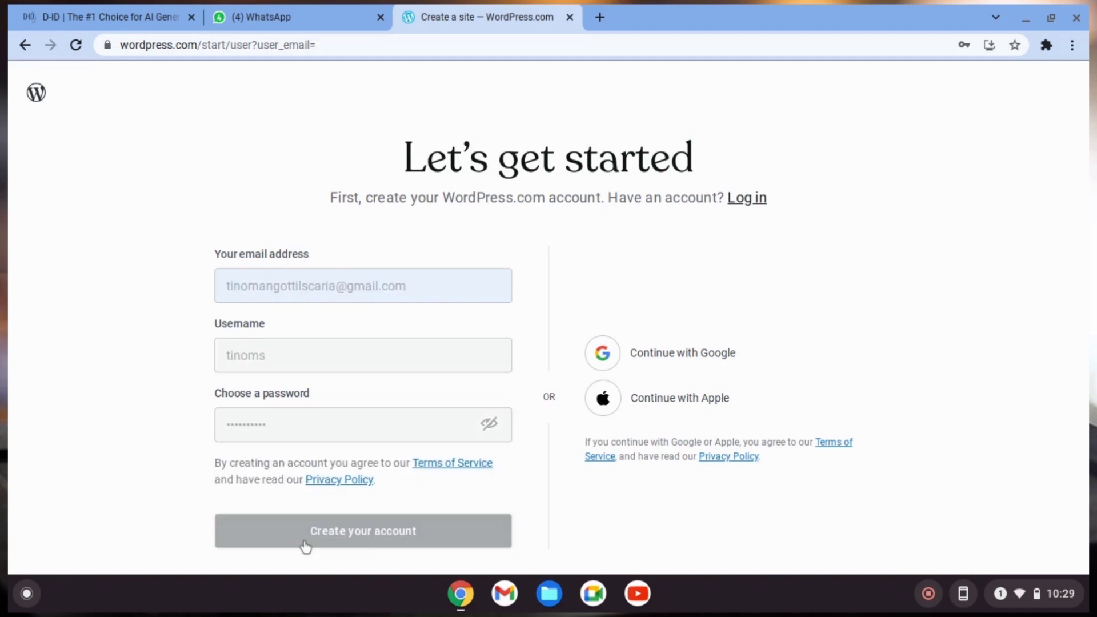
click(1014, 67)
text(www.tinotalkies)
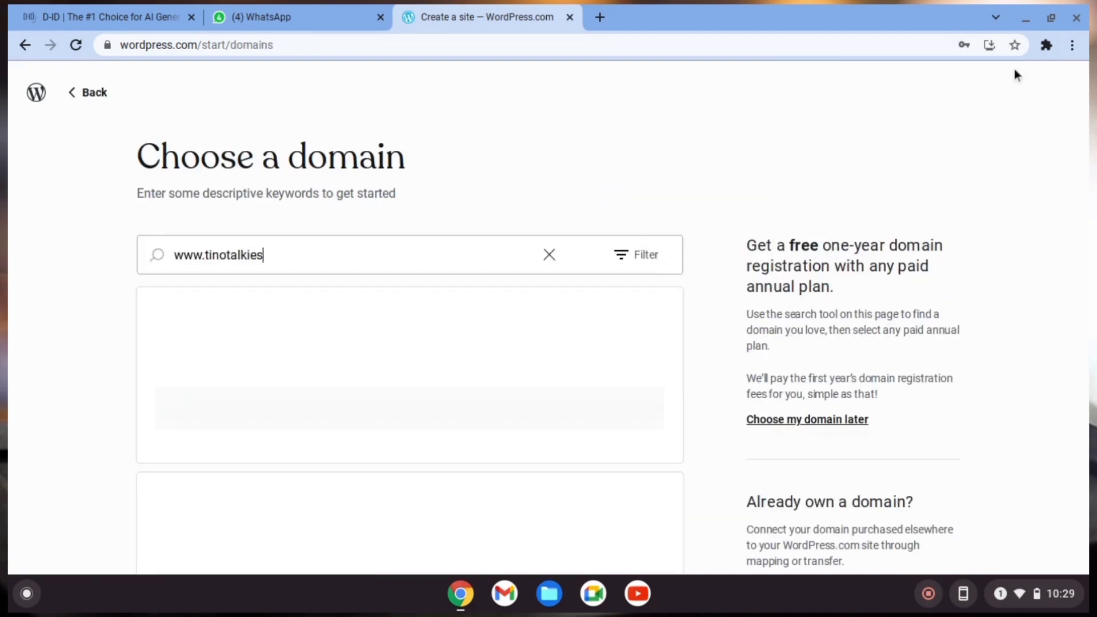
text(.com)
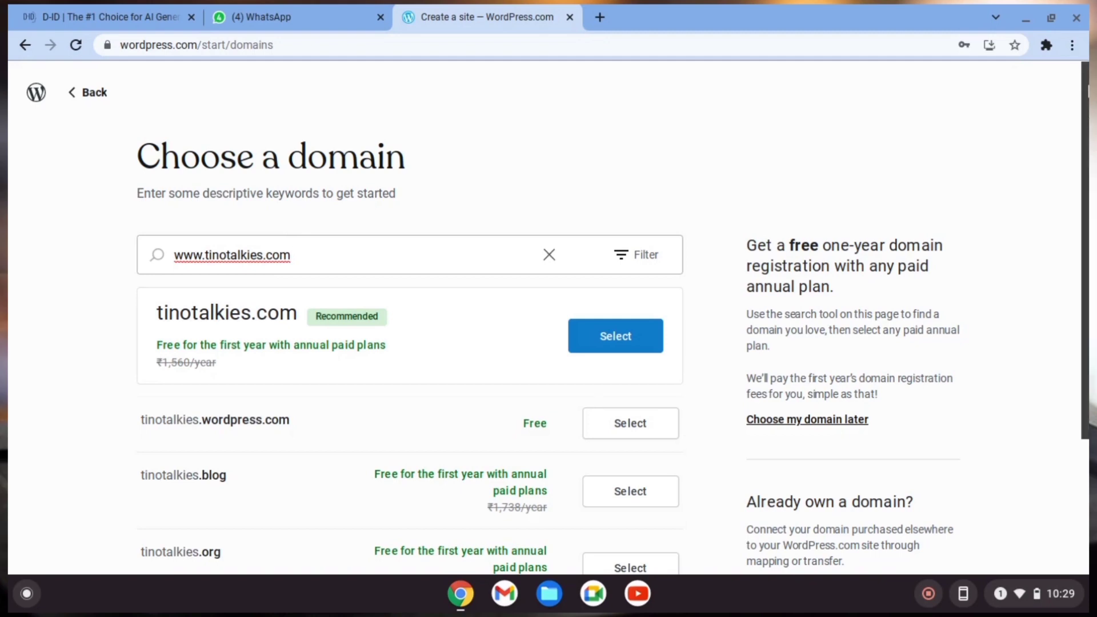
scroll(549, 317, down, 3)
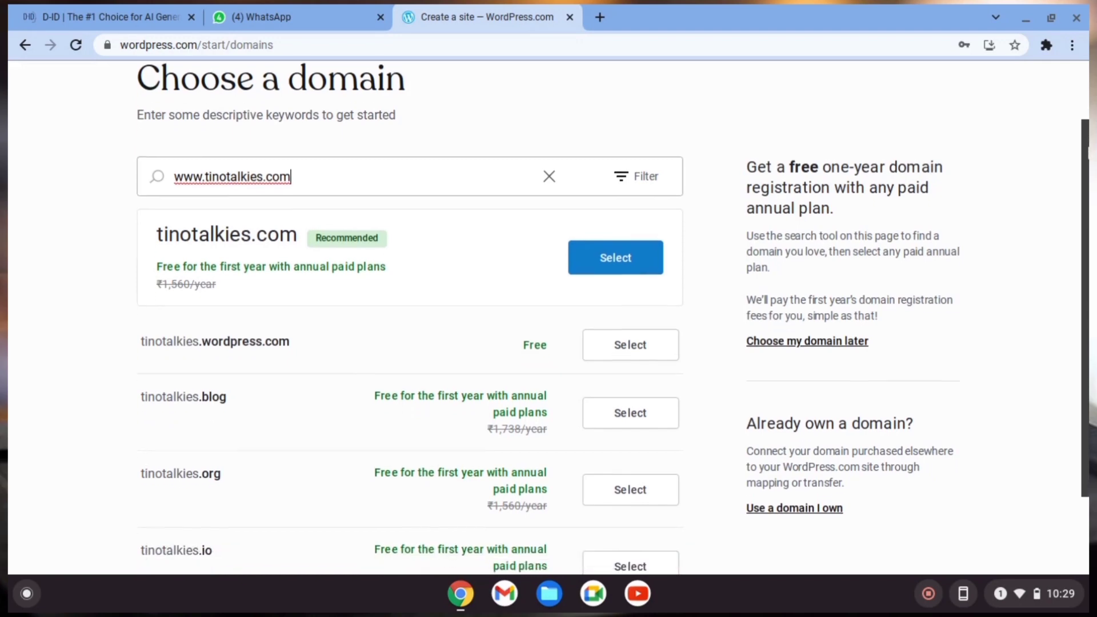
scroll(548, 317, down, 1)
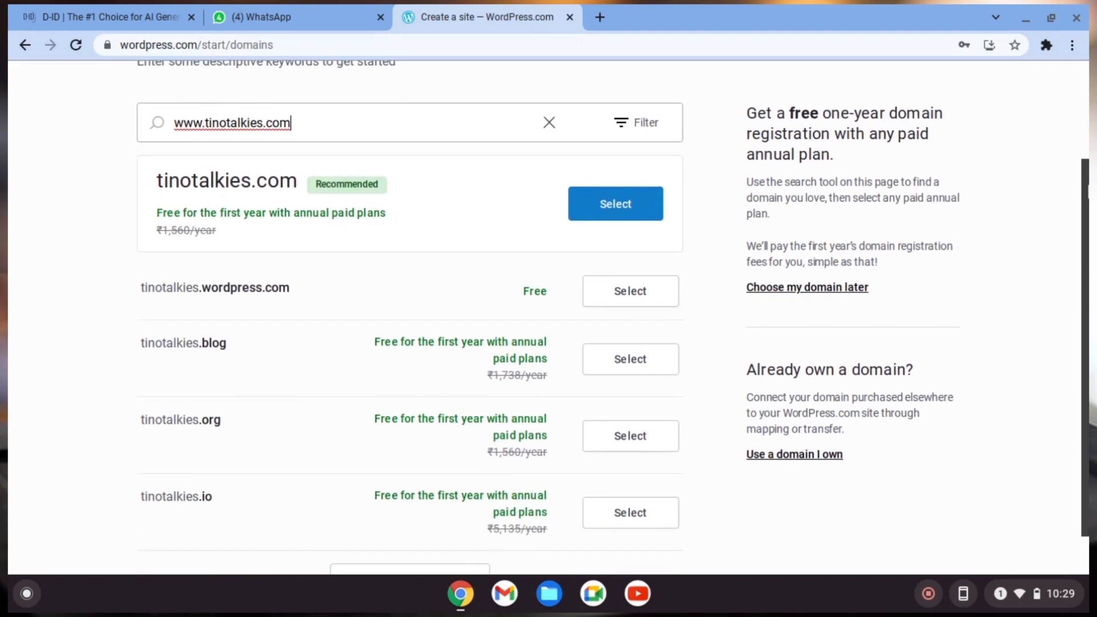
scroll(548, 317, down, 1)
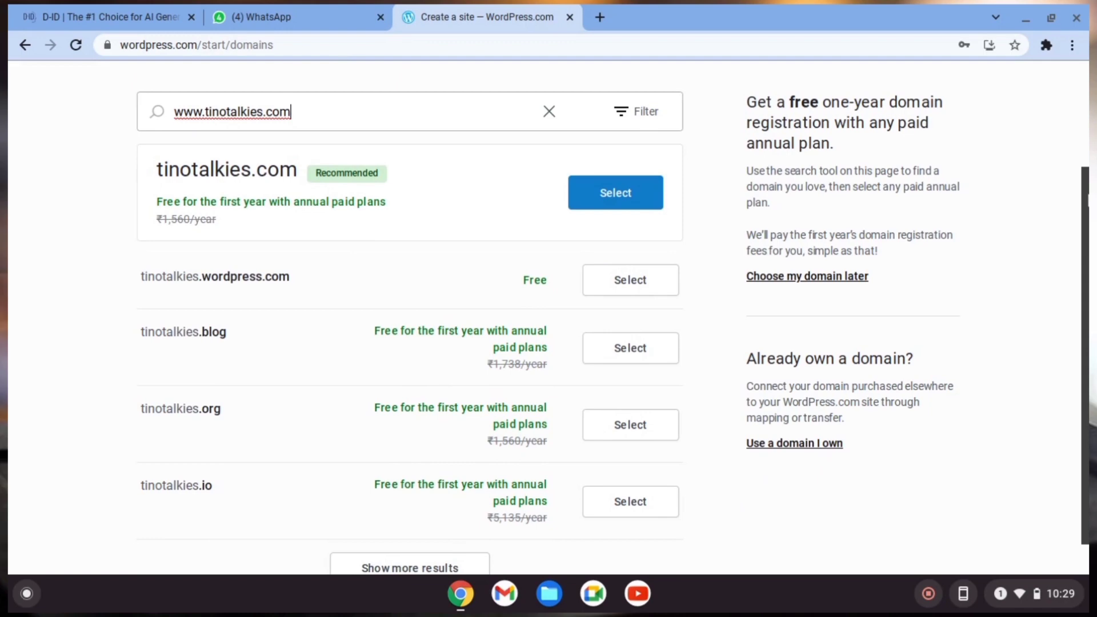
scroll(548, 317, down, 1)
scroll(549, 317, down, 1)
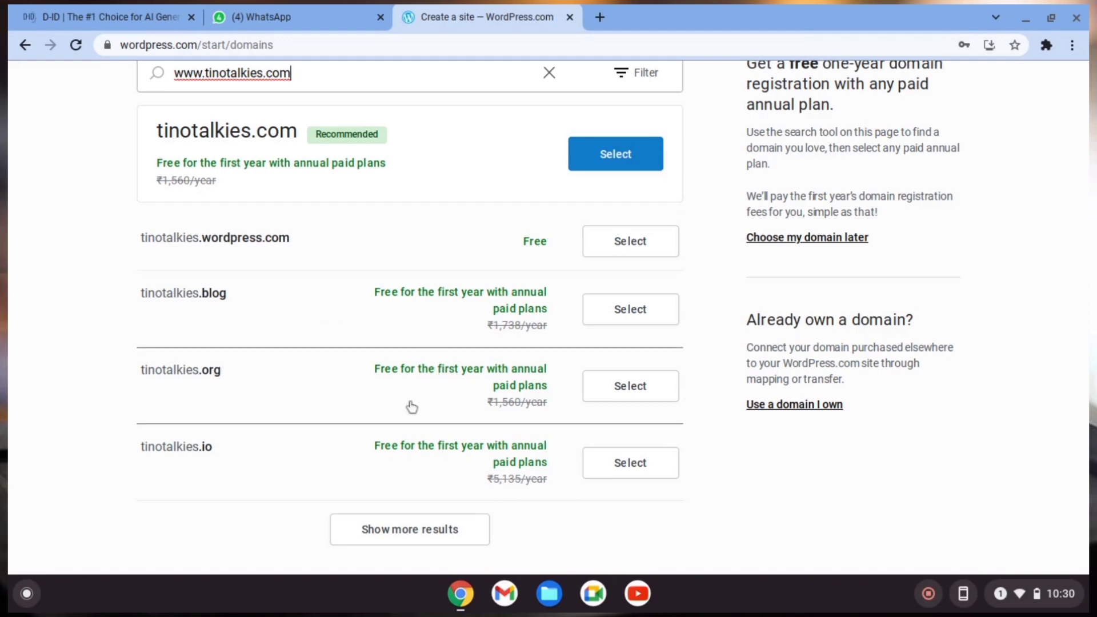
- Show more domain results, look through them and select the free address tinotalkies.wordpress.com
click(395, 540)
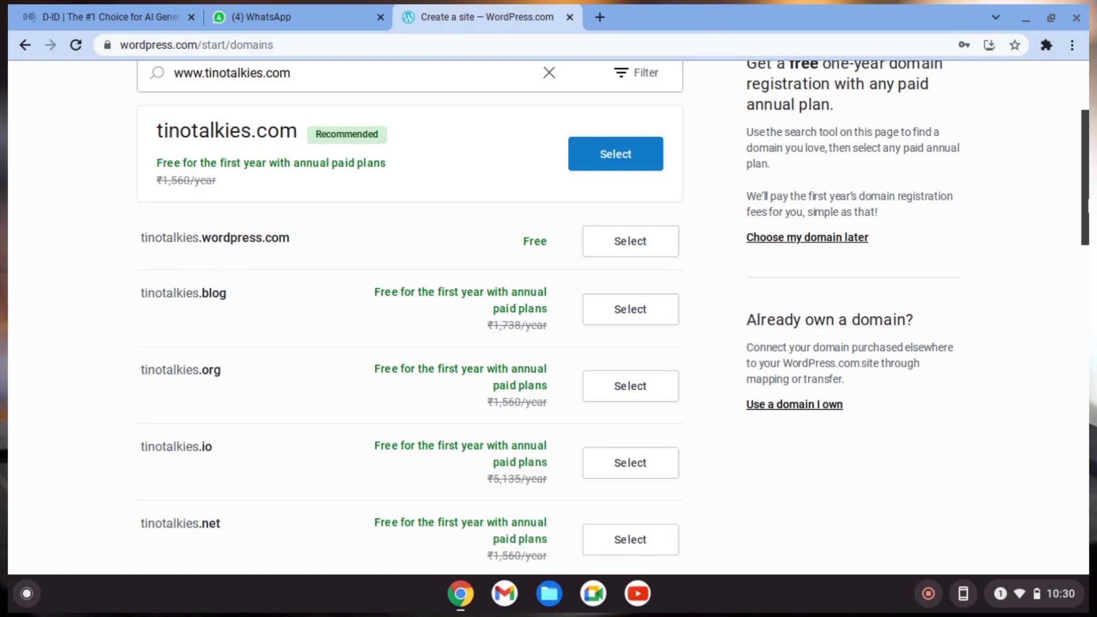
scroll(611, 317, down, 5)
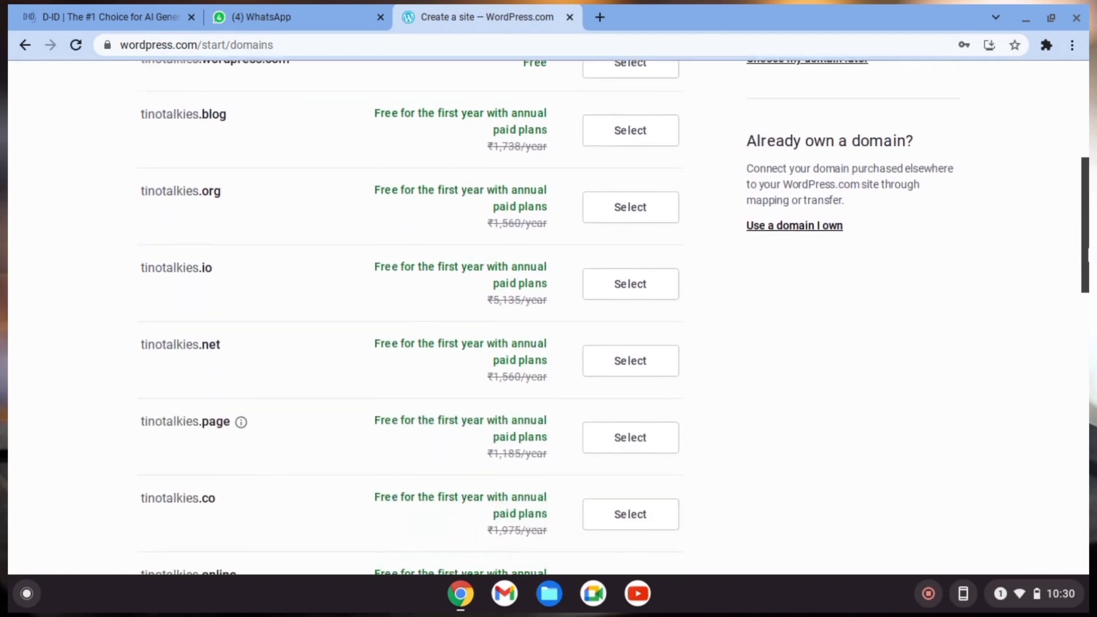
scroll(611, 317, down, 1)
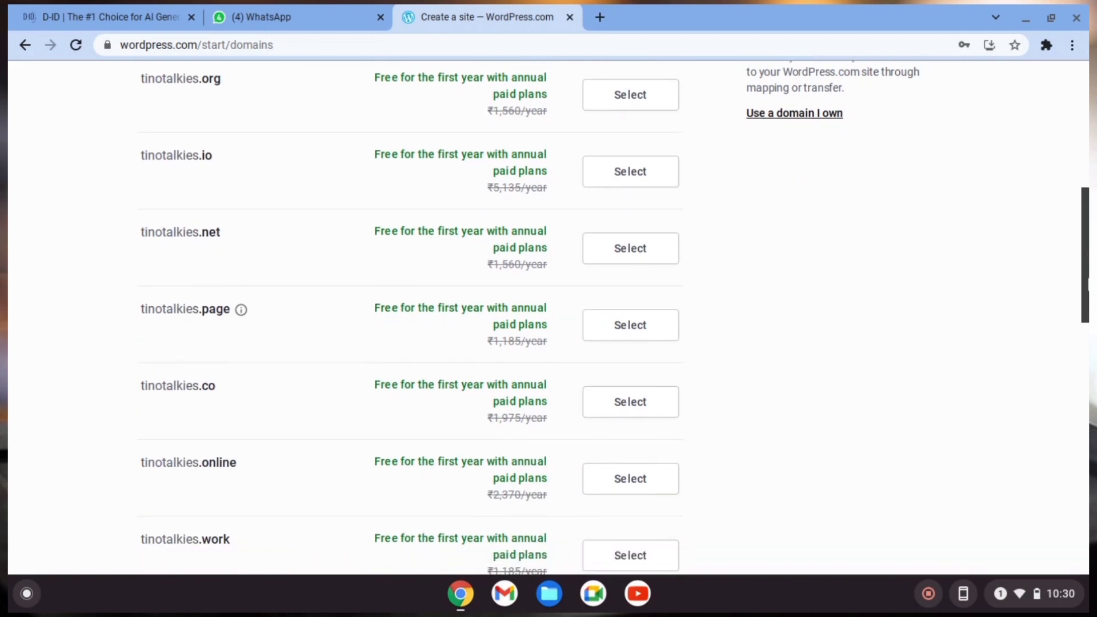
drag(1087, 285, 1087, 303)
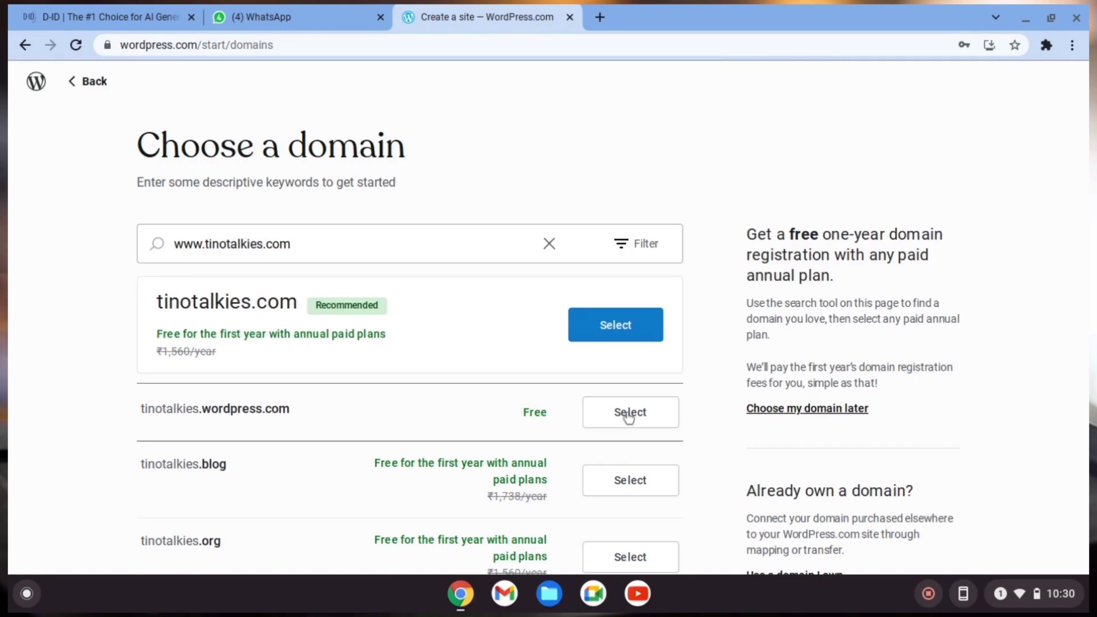
click(628, 415)
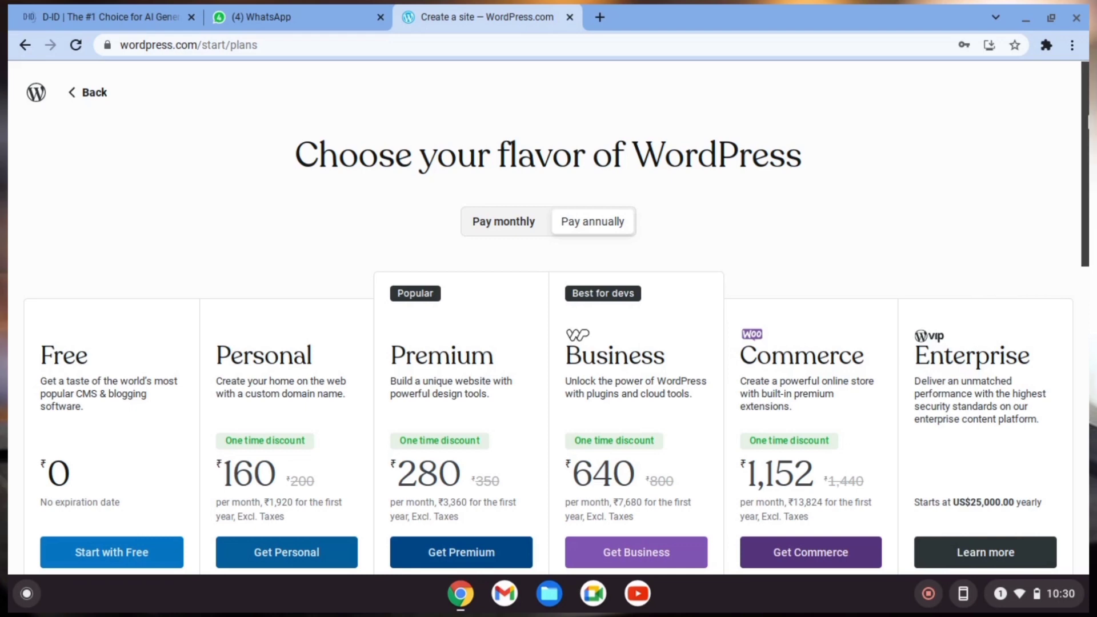
- Compare the features of the WordPress plans and start with the Free plan
drag(1088, 123, 1088, 173)
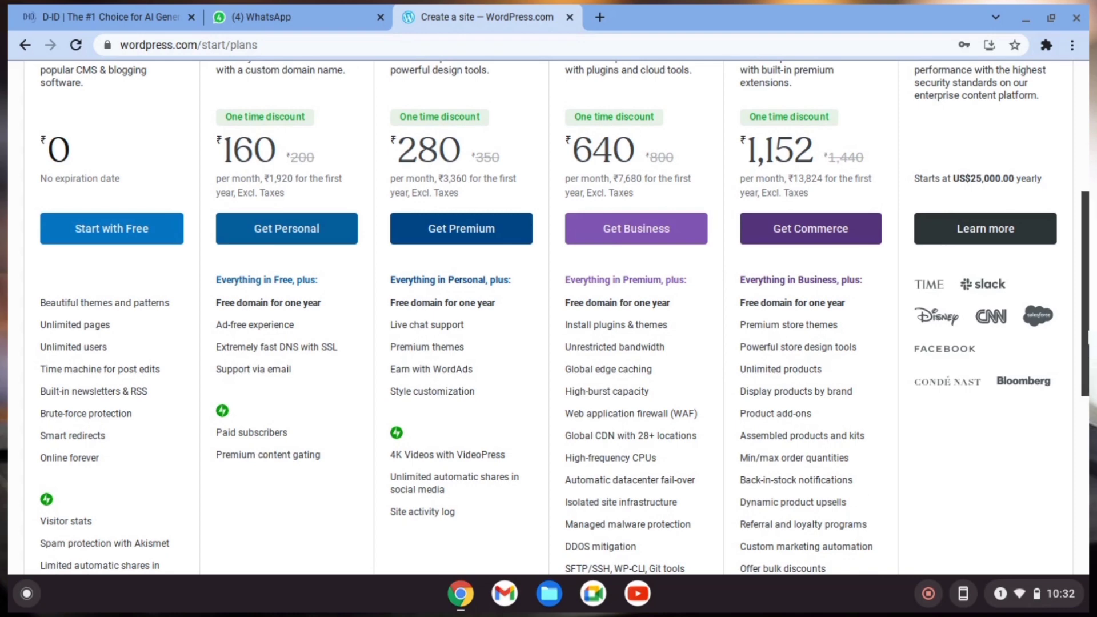
scroll(169, 469, up, 4)
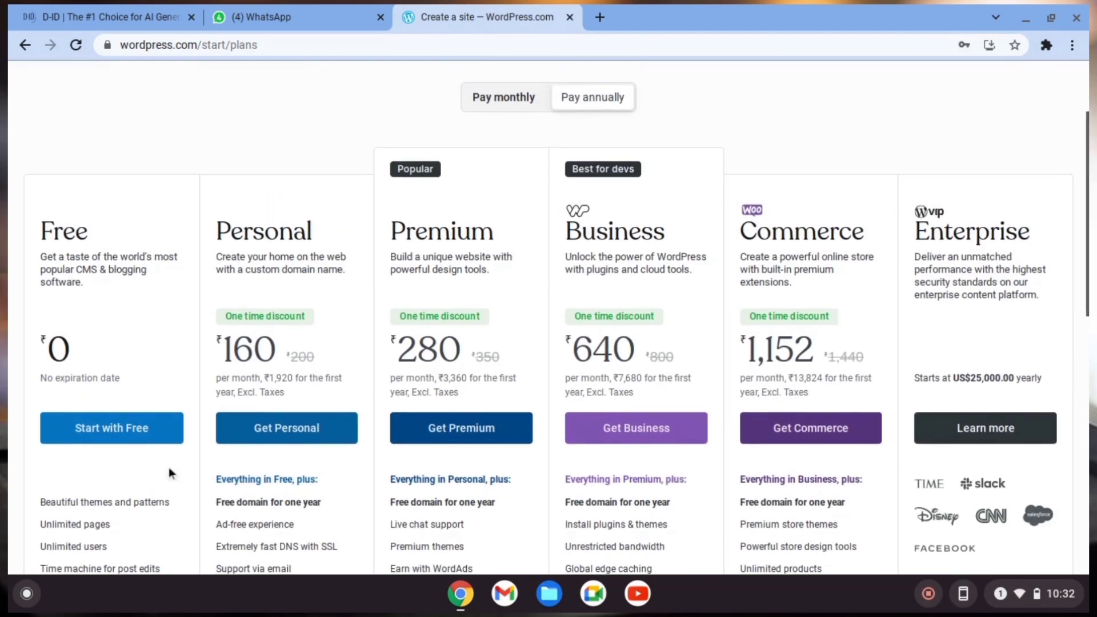
click(133, 440)
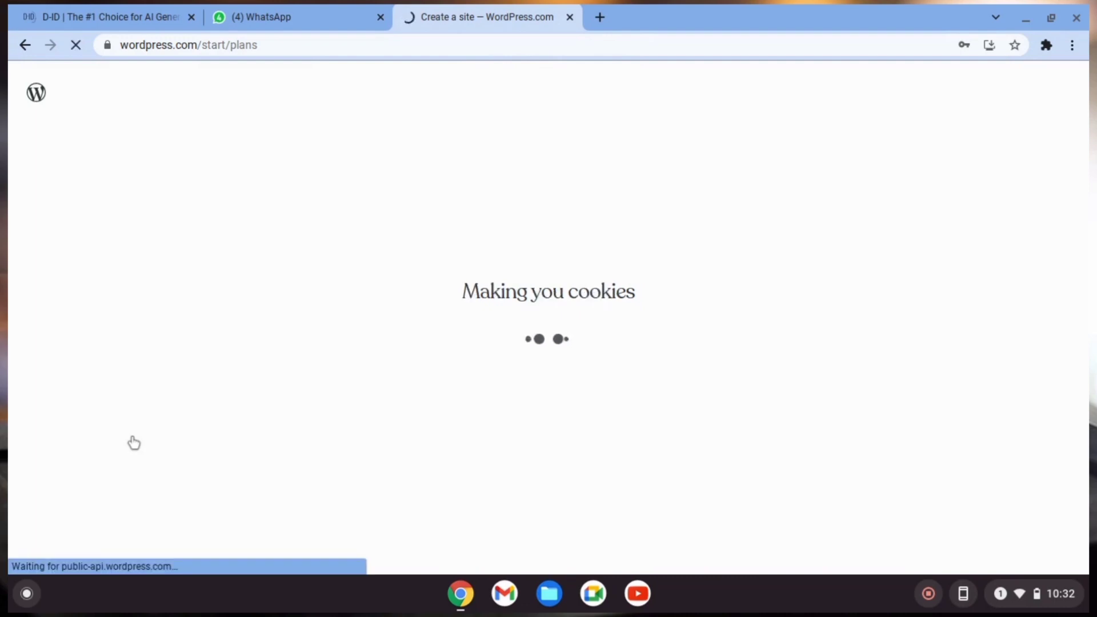
- Set the site goal to Promote myself or business and pick the Link in Bio: Audio Embed design
click(196, 353)
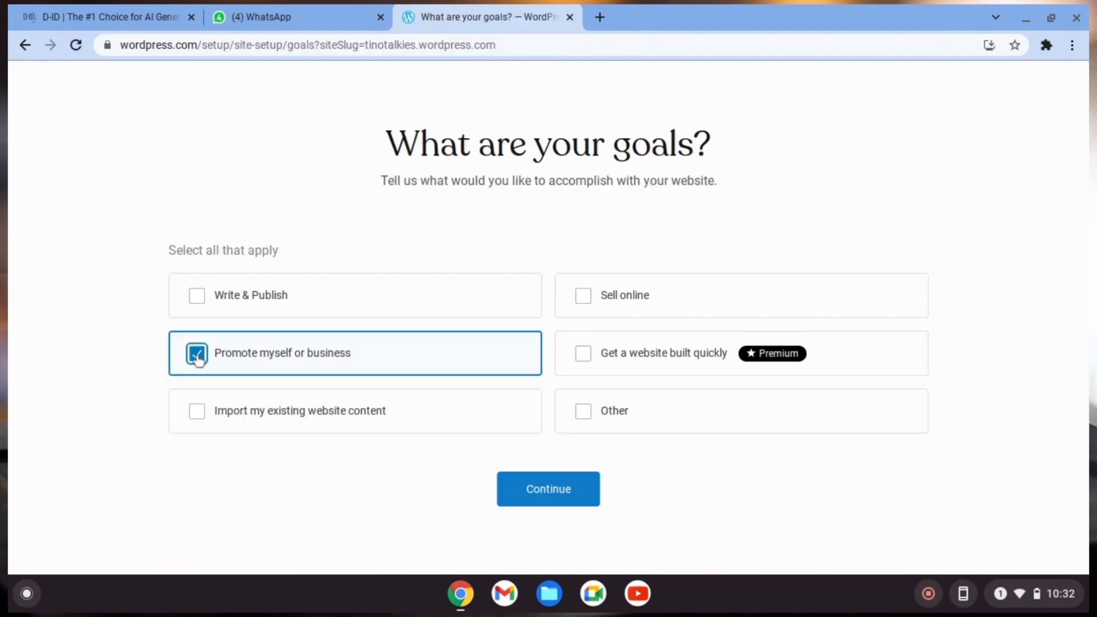
click(563, 492)
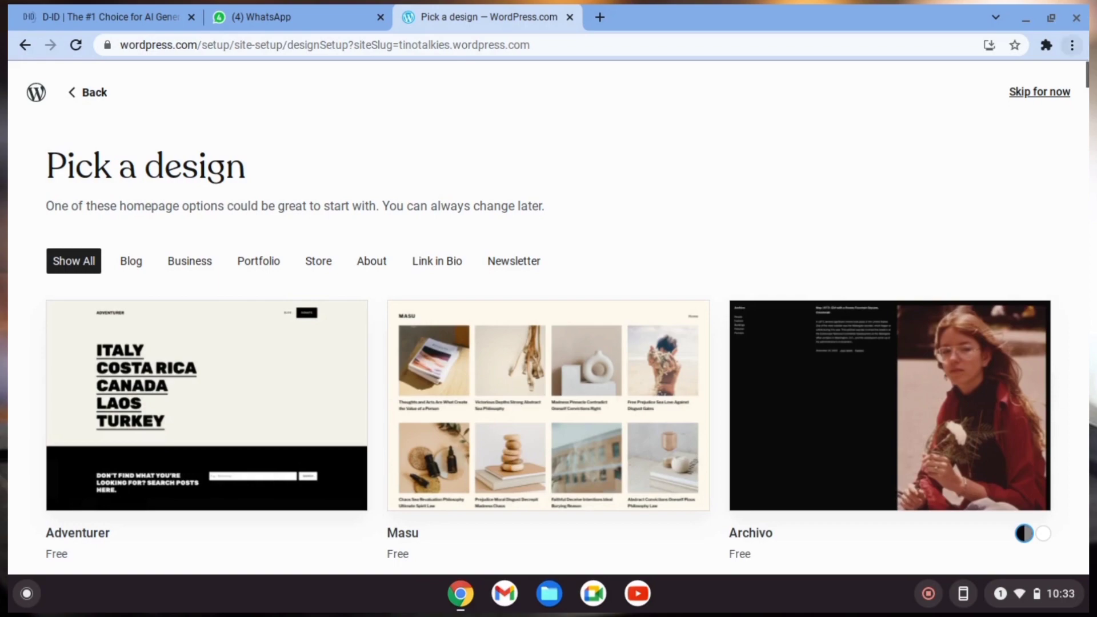
drag(1085, 75, 1086, 177)
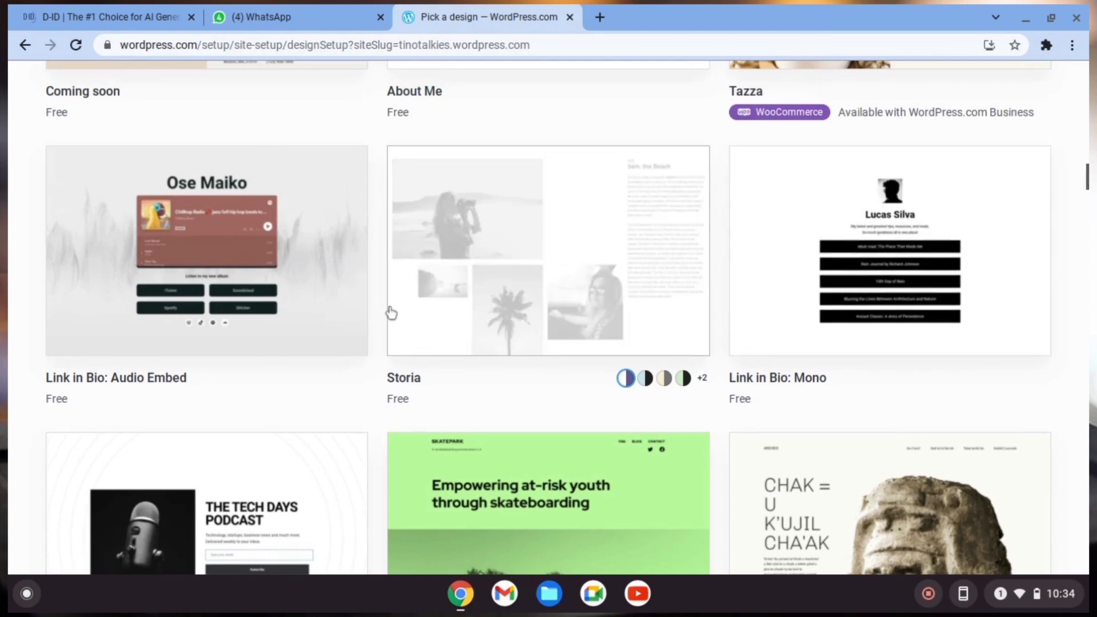
click(207, 297)
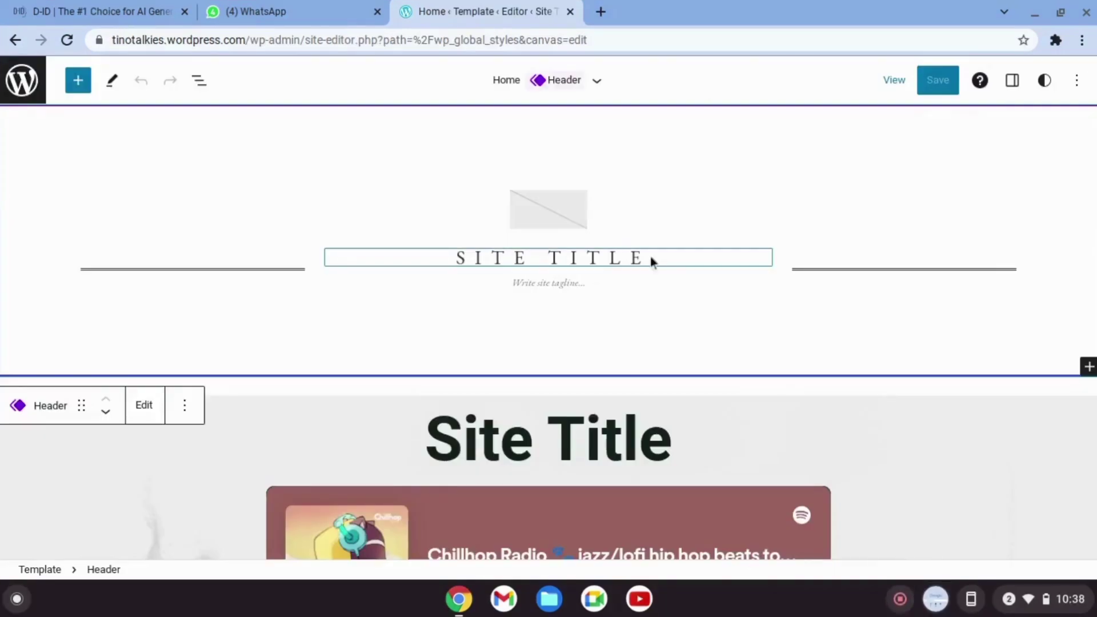
- Change the header's site title to Tino Talkies and its tagline to youtube
click(650, 255)
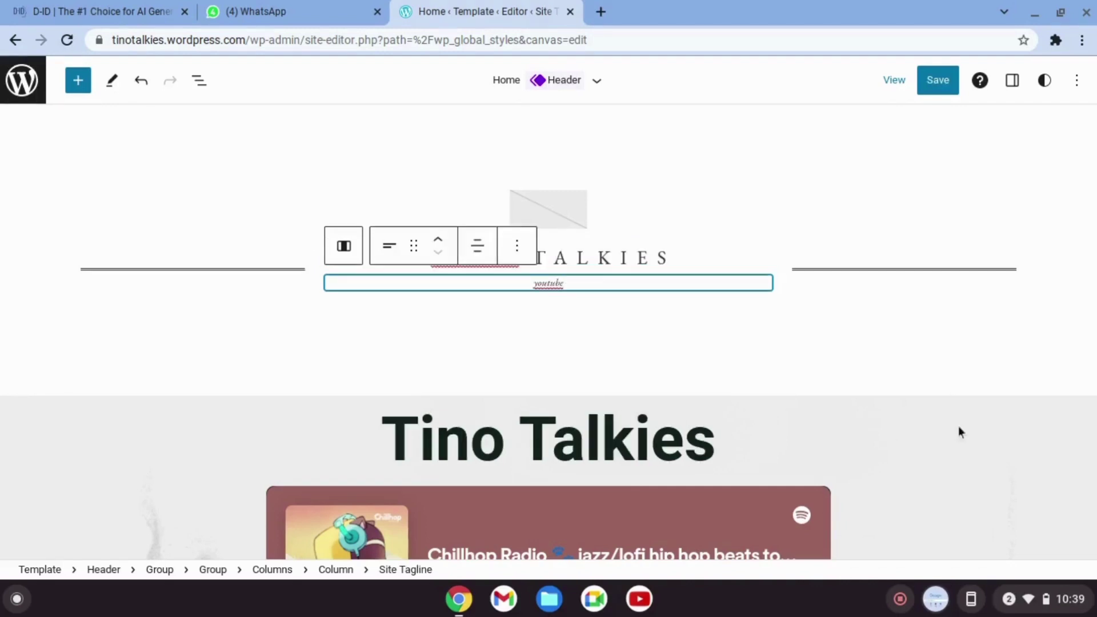
click(958, 428)
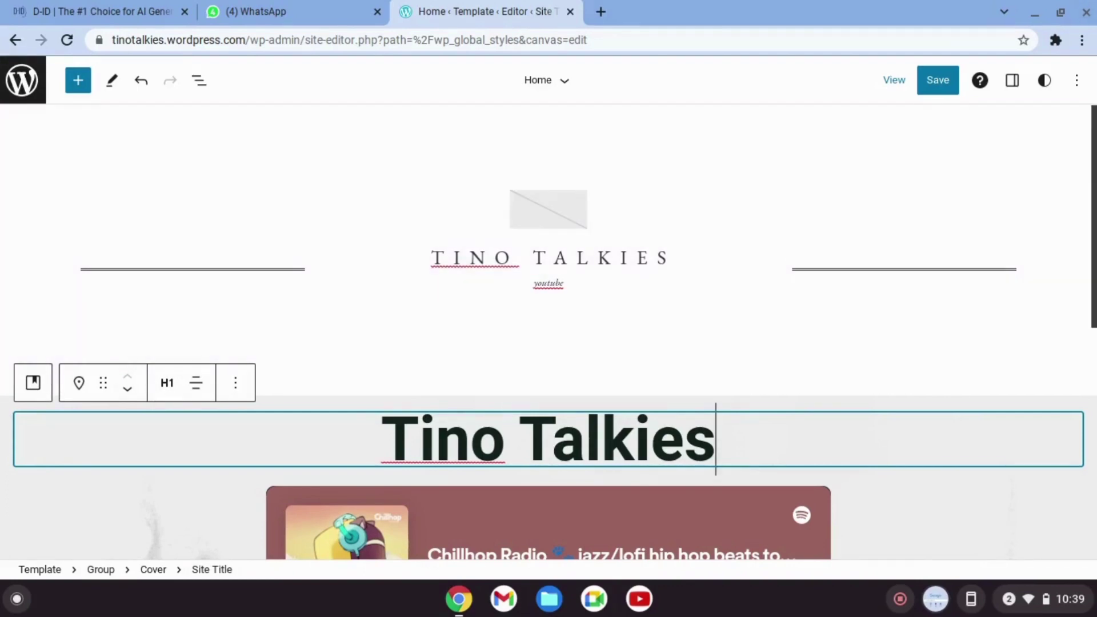
- Label the first link button below the audio embed Digital Marketing
scroll(549, 340, down, 2)
scroll(431, 411, down, 6)
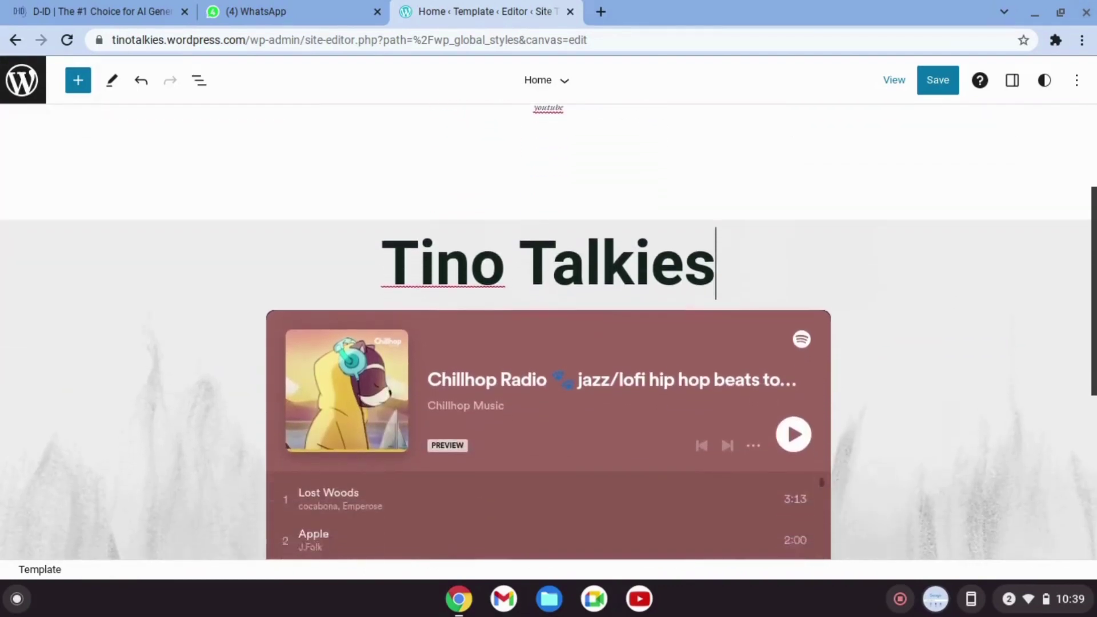
click(431, 408)
text(Digital Marketing)
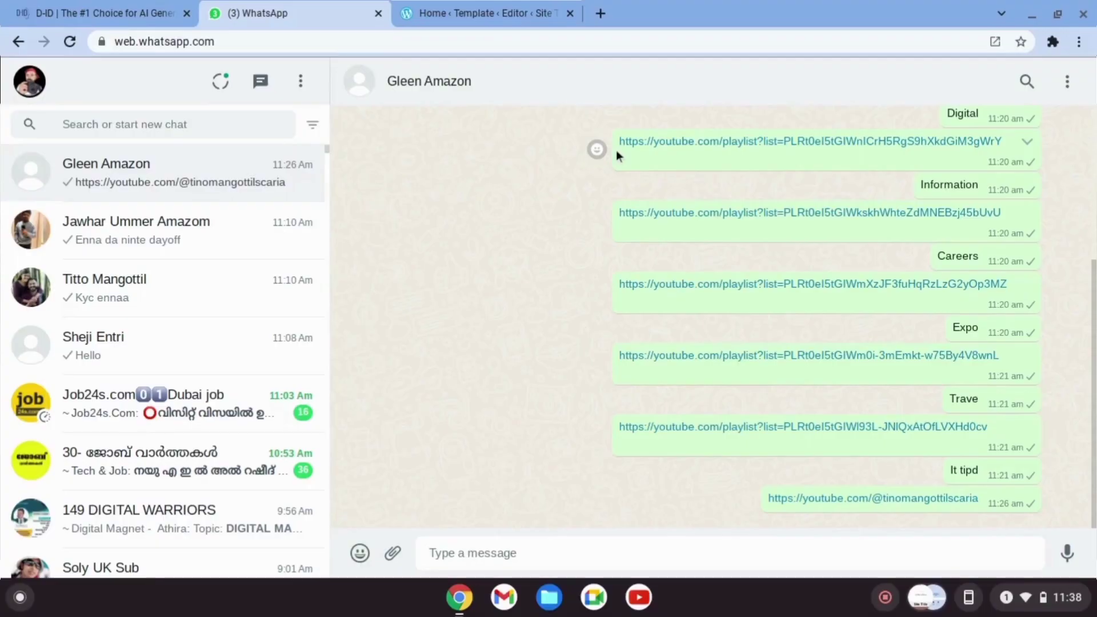
- Copy the Digital playlist's YouTube URL from the WhatsApp chat and apply it as the Digital Marketing button's link in the site editor
drag(606, 147, 607, 140)
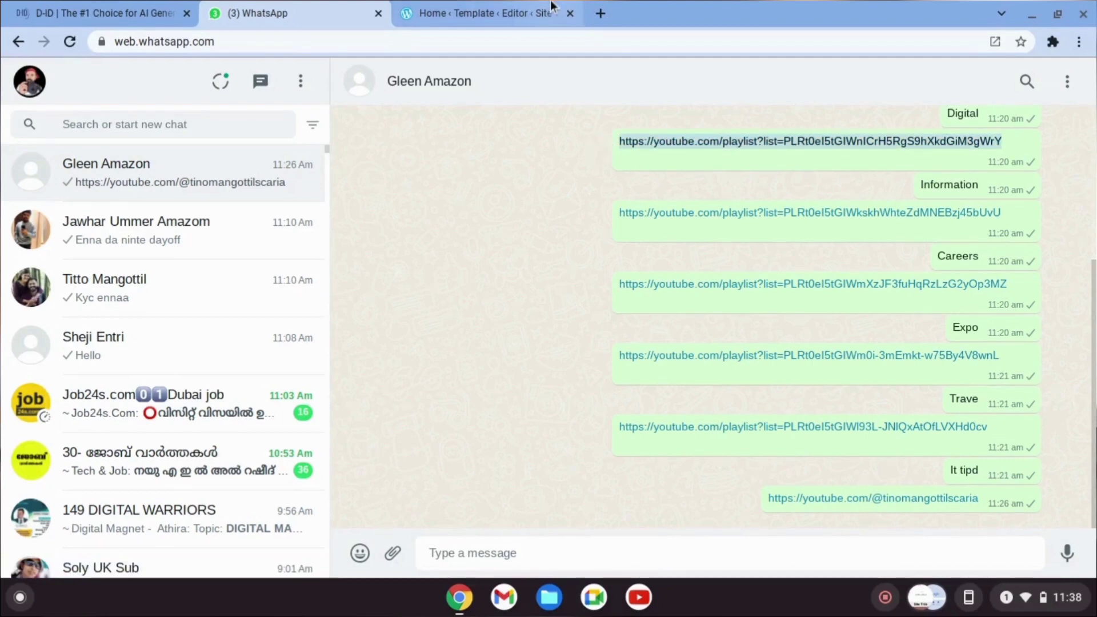
click(508, 7)
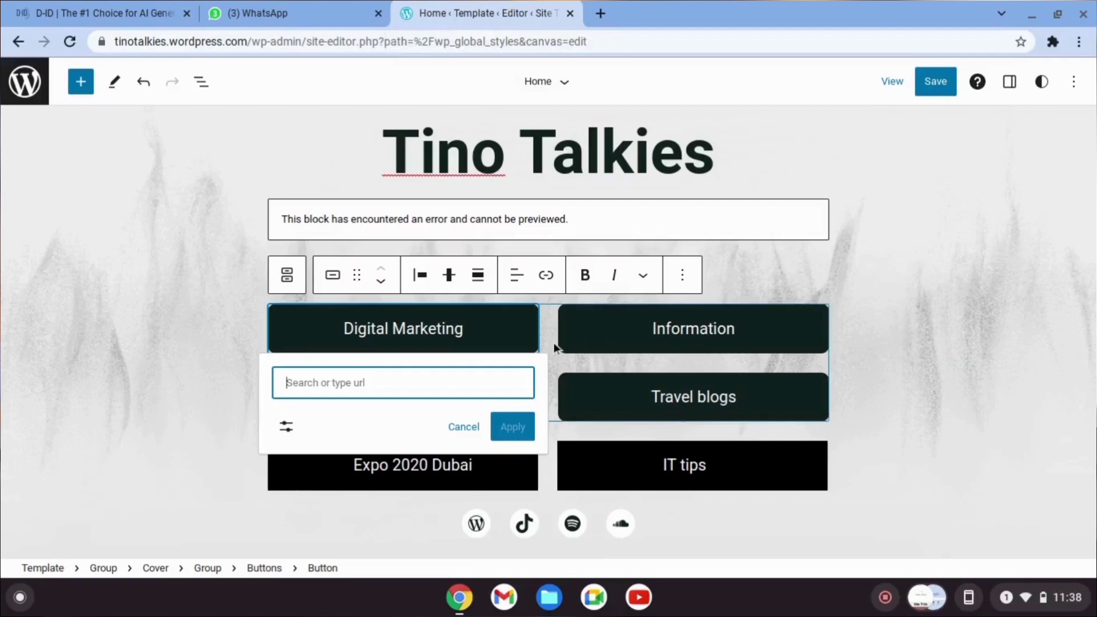
text(https://youtube.com/playlist?list=PLRt0eI5tGIWnICrH5RgS9hXkdGiM3gWrY)
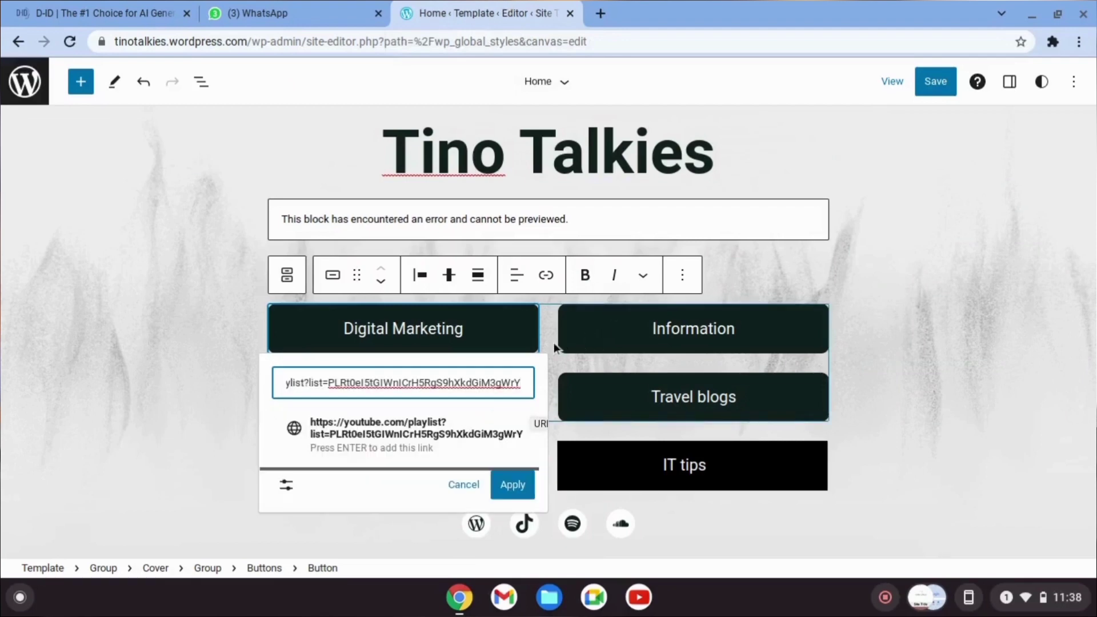
click(506, 486)
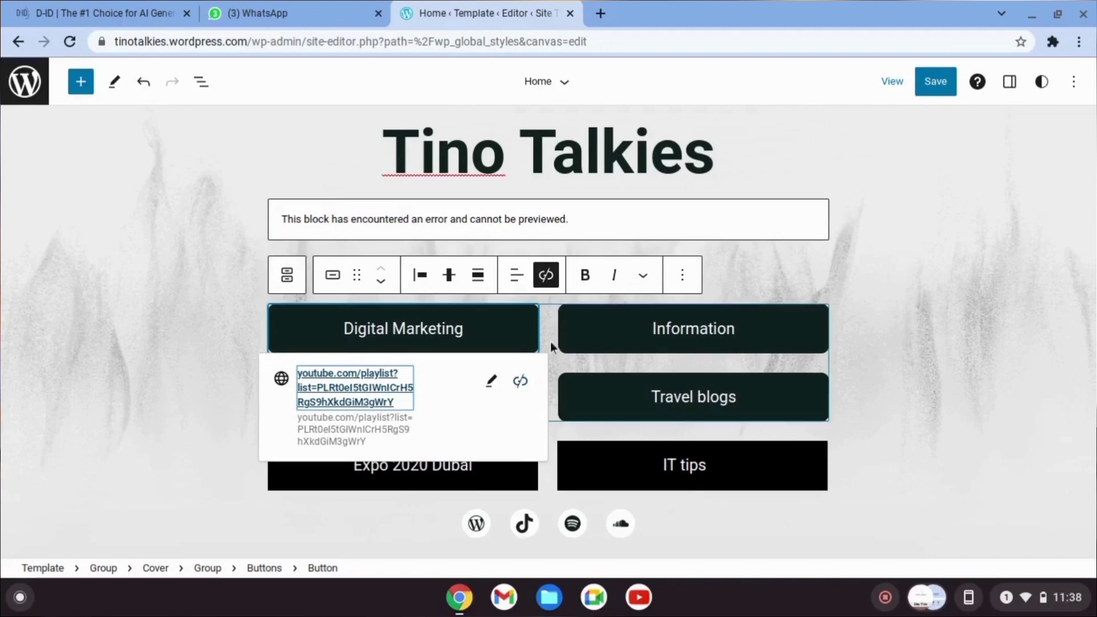
click(622, 334)
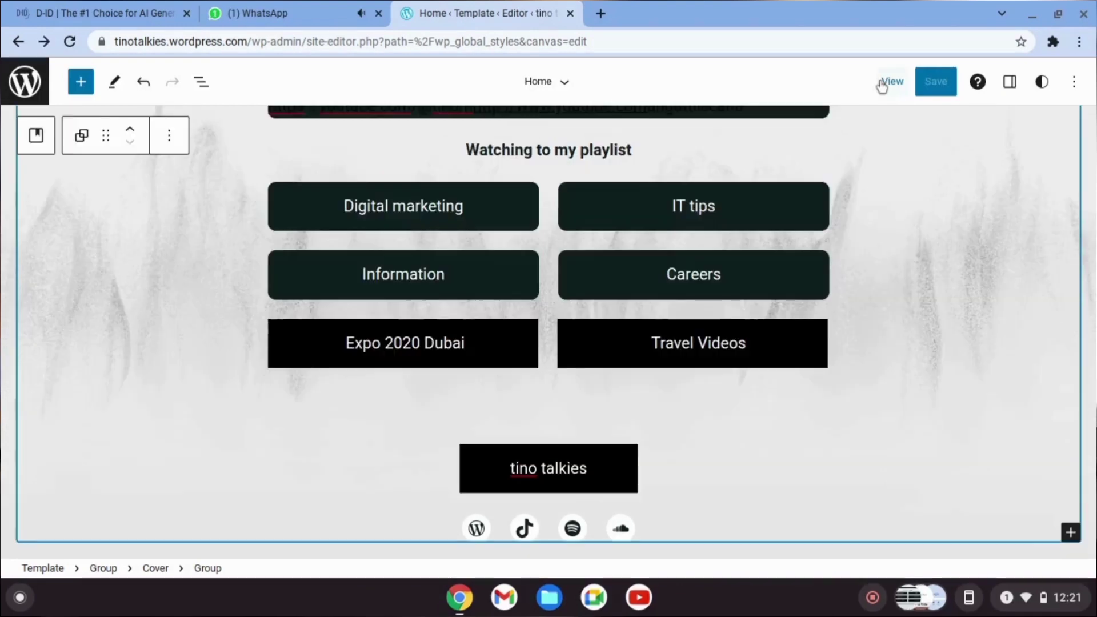
- View the live site, test the Digital marketing button's link to its YouTube playlist, and return to the site editor
click(881, 84)
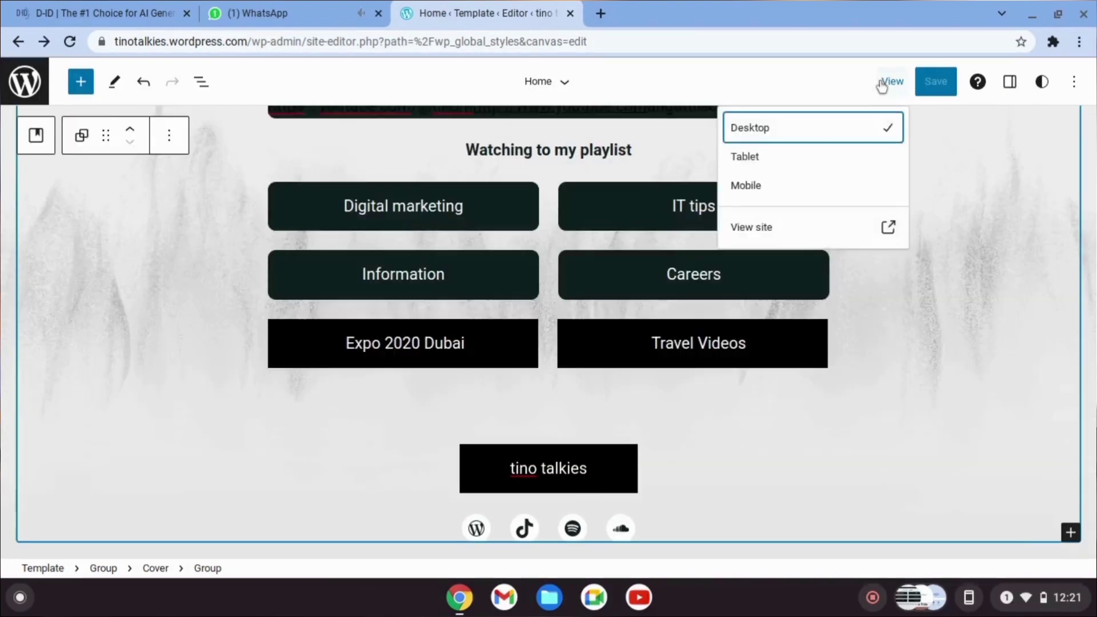
click(823, 233)
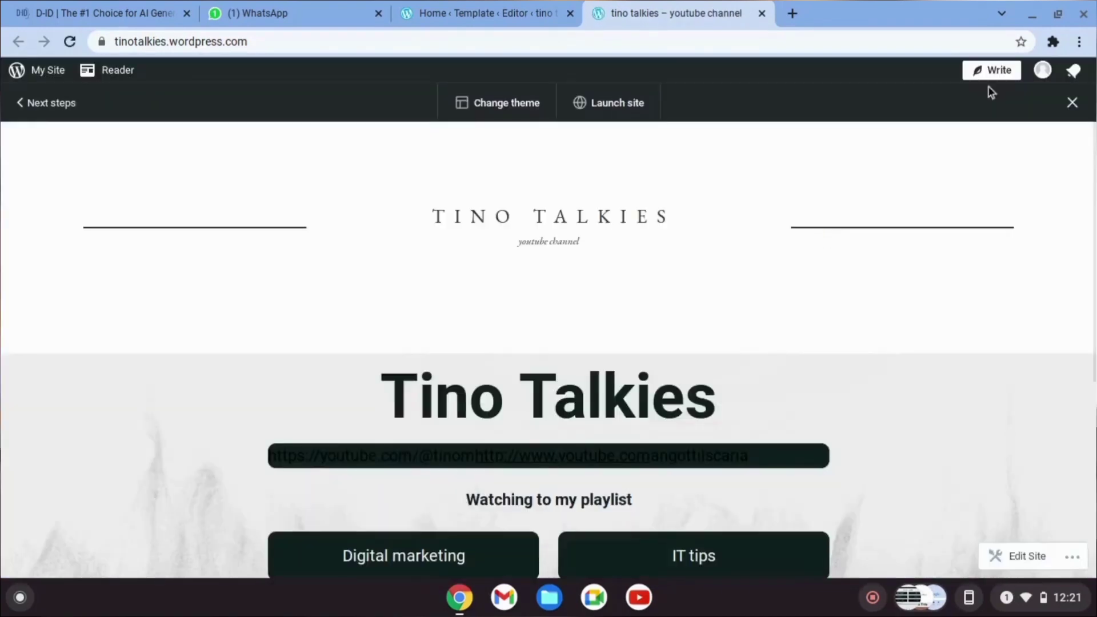
drag(1092, 223, 1092, 420)
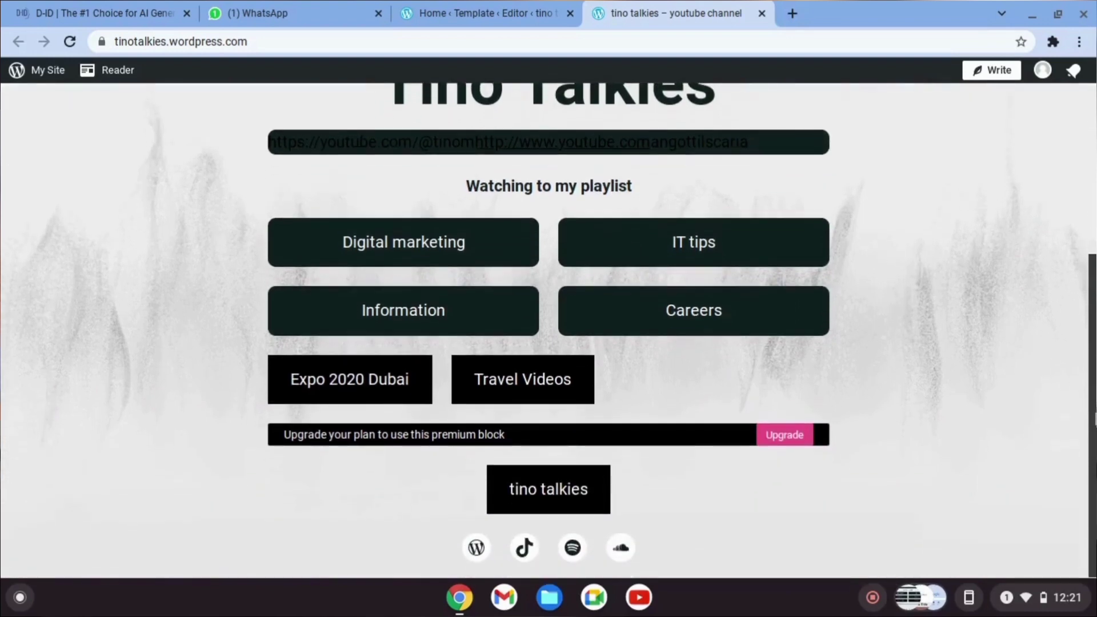
click(432, 263)
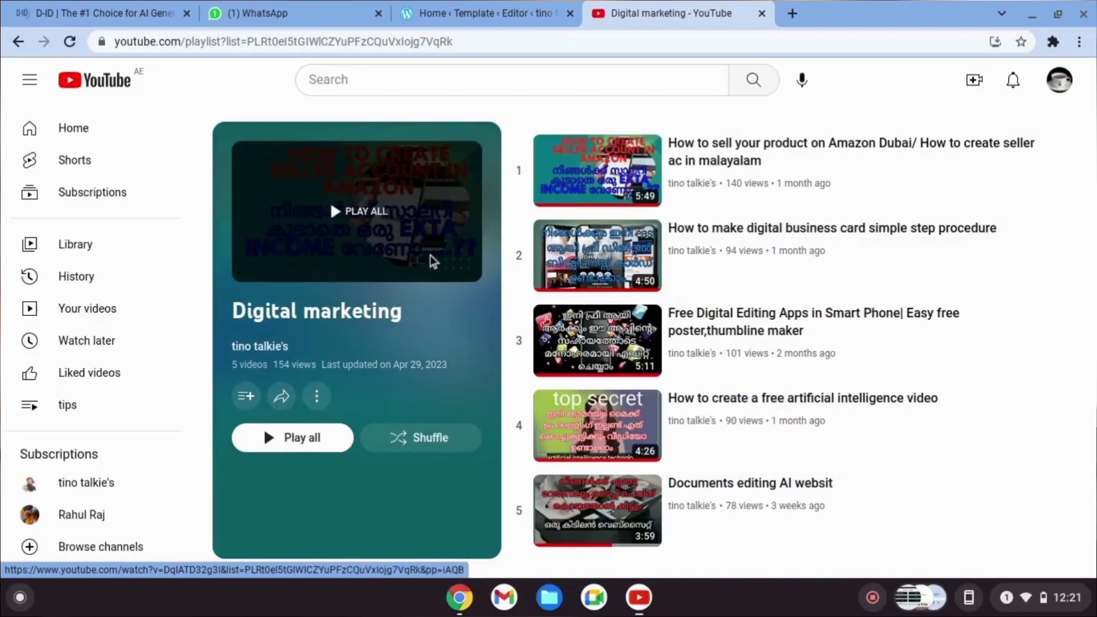
click(761, 13)
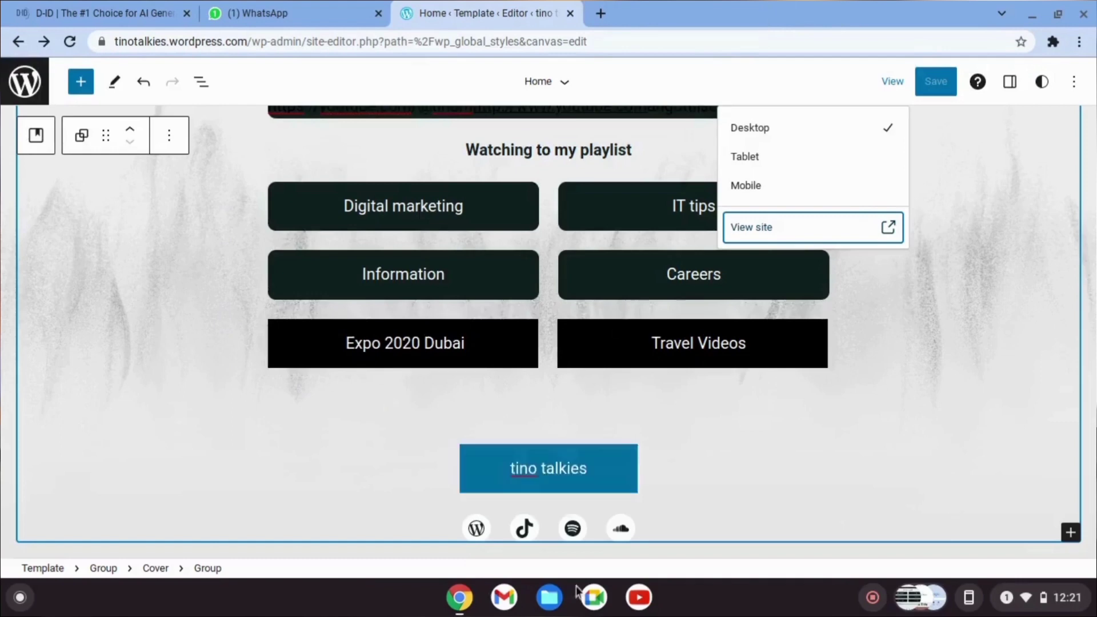
- Check the link set on the tino talkies button in the editor and test that button on the live site
click(544, 472)
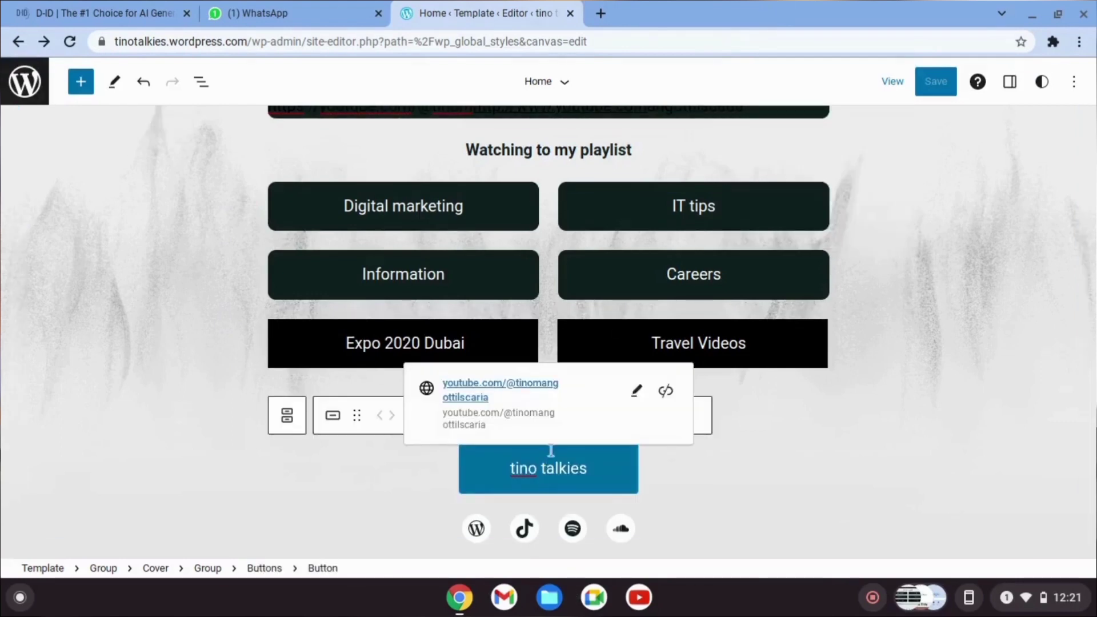
click(884, 83)
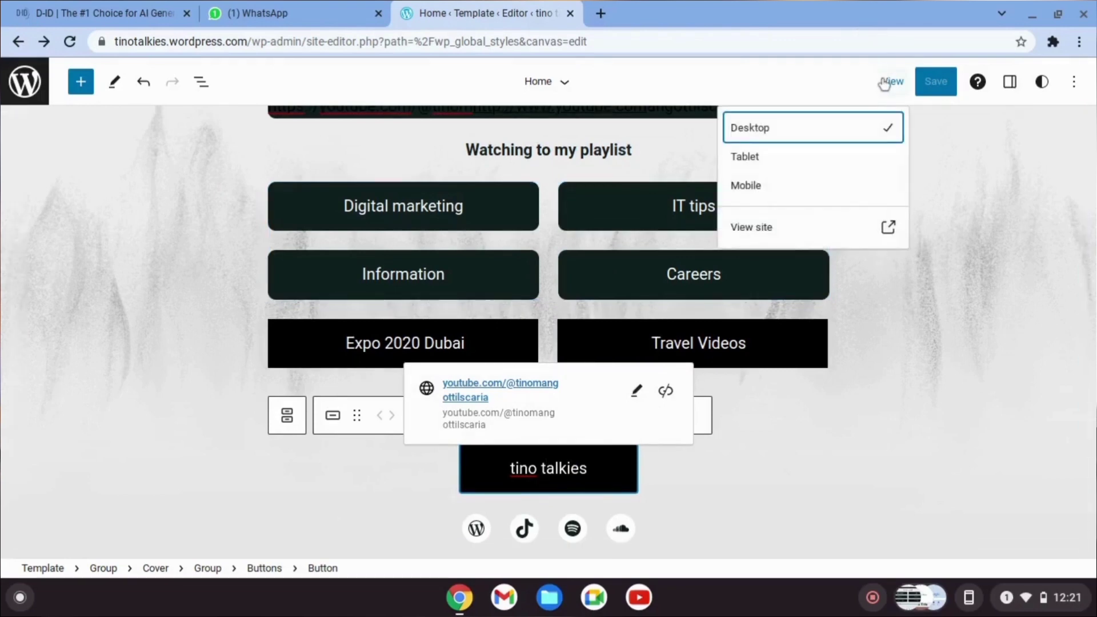
click(846, 236)
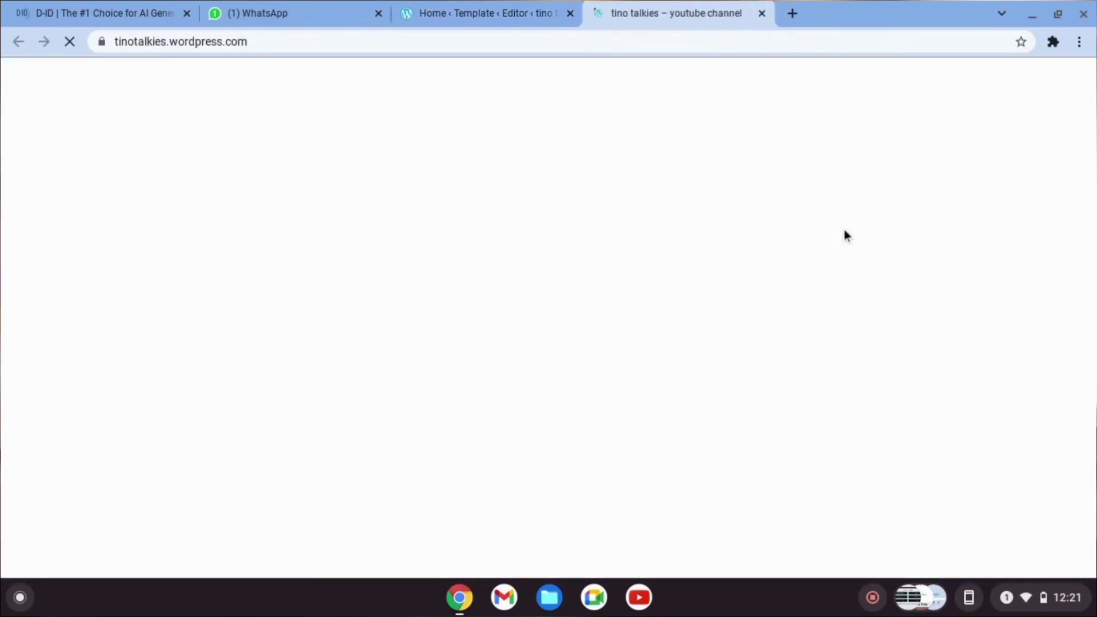
scroll(1044, 378, down, 5)
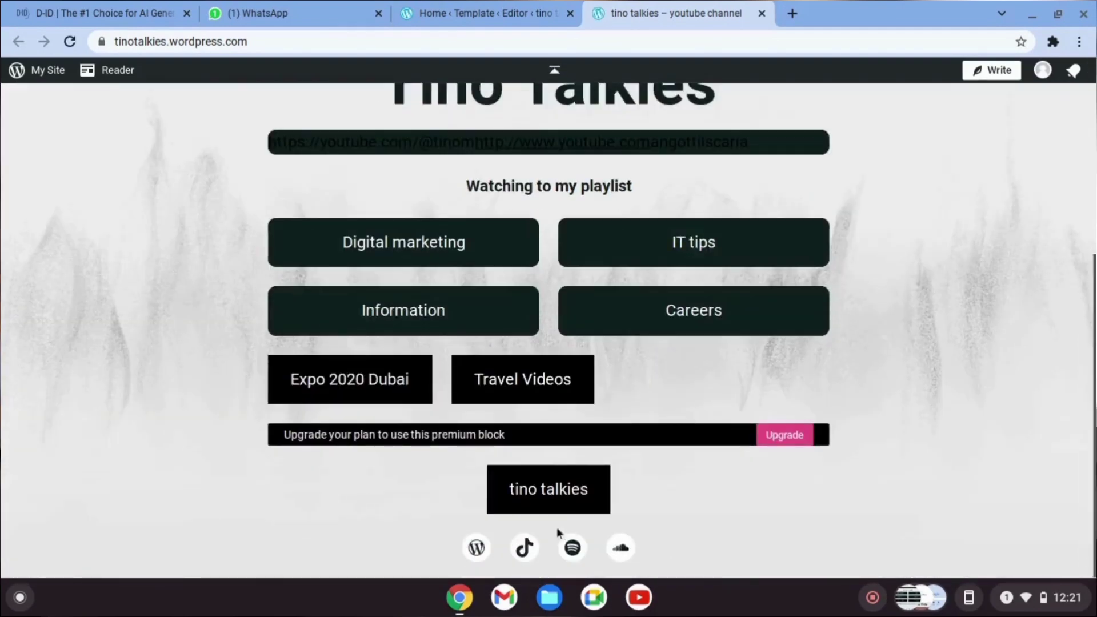
click(549, 503)
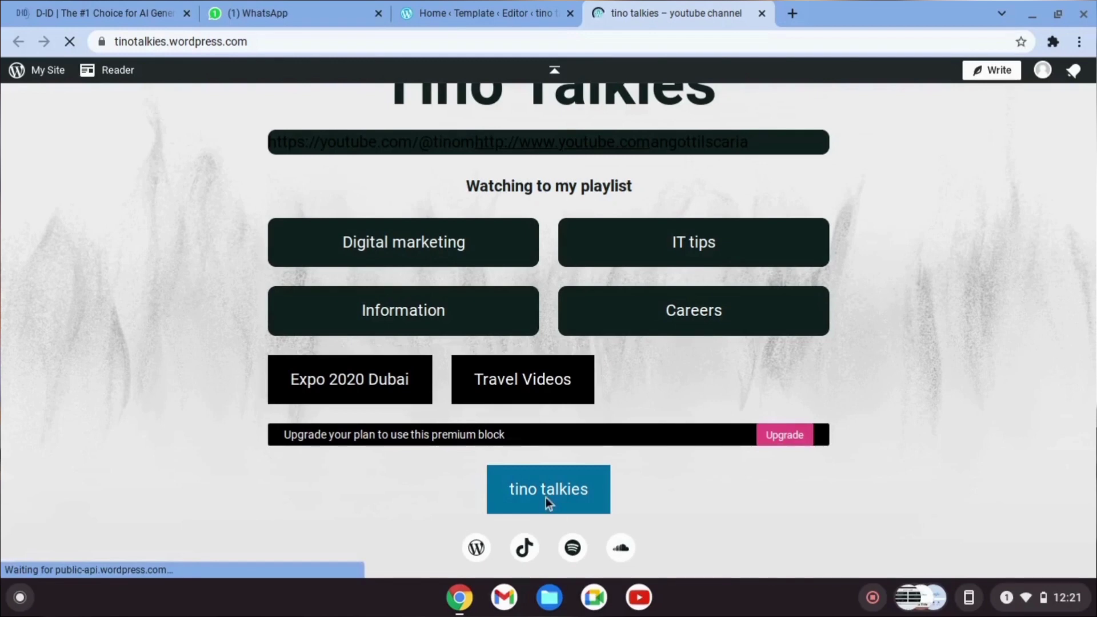